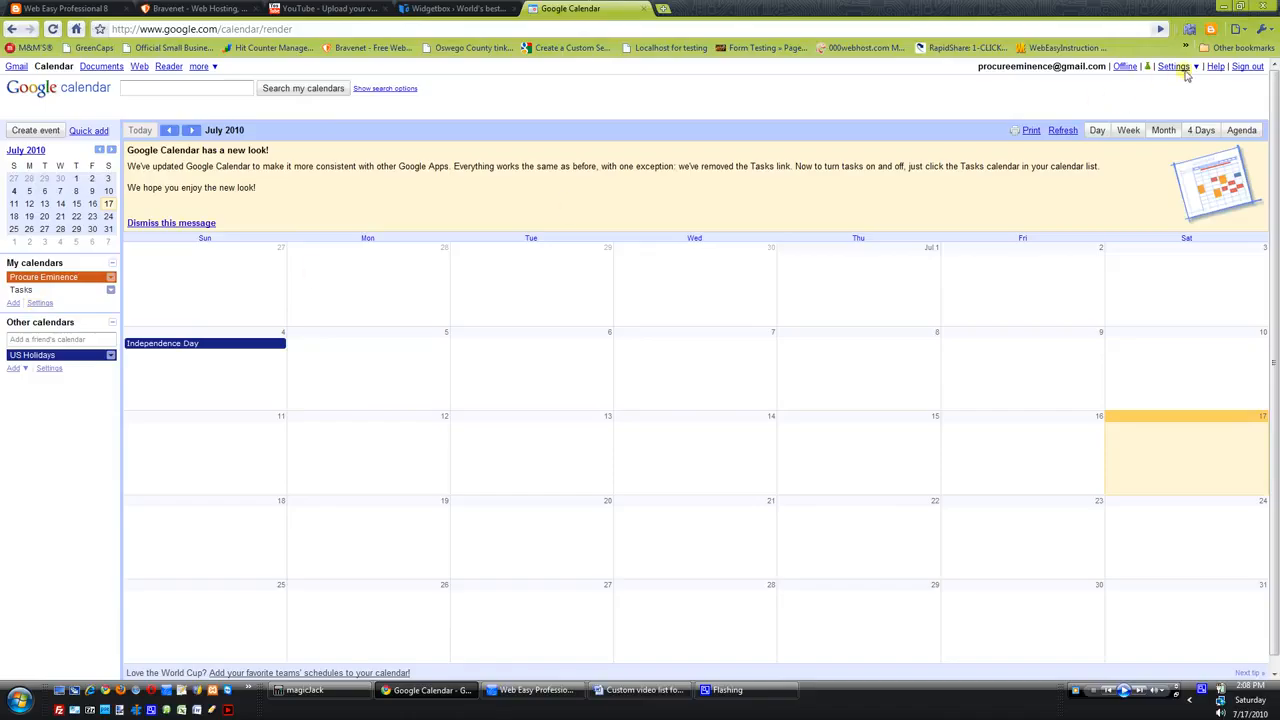
- Open the embed customization page for the Procure Eminence calendar from its calendar details
left_click(1196, 68)
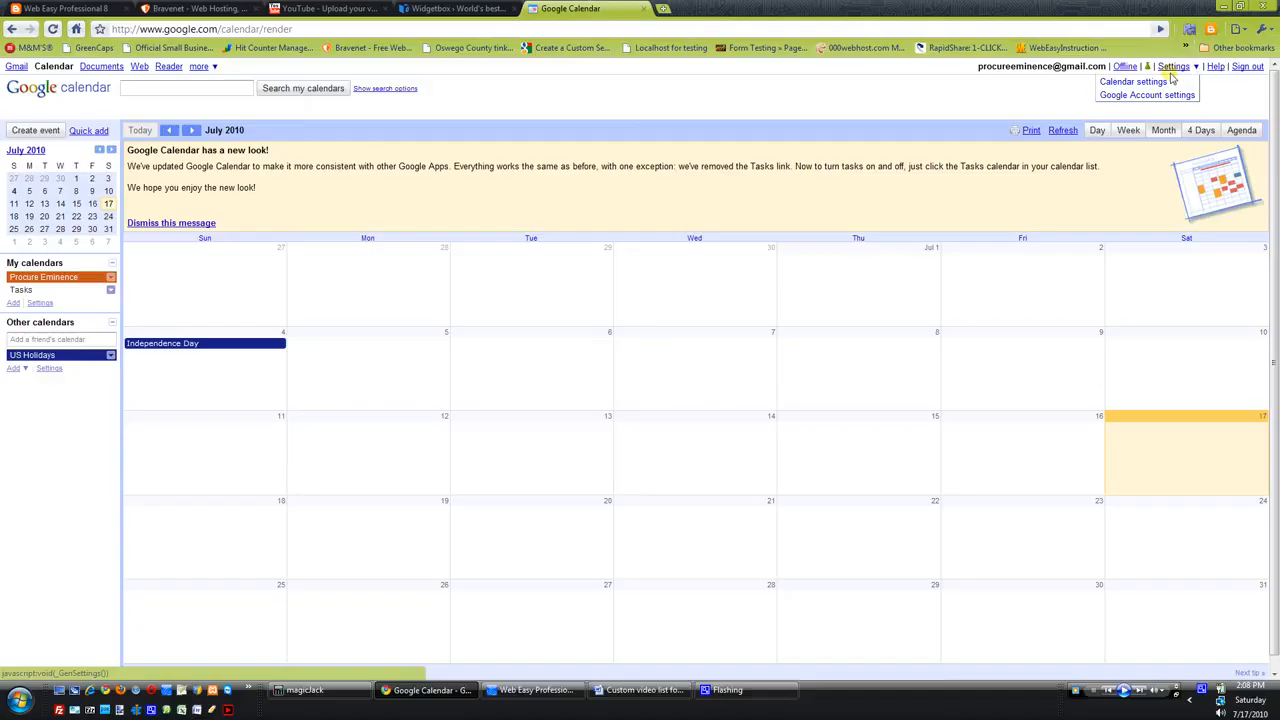
left_click(1155, 84)
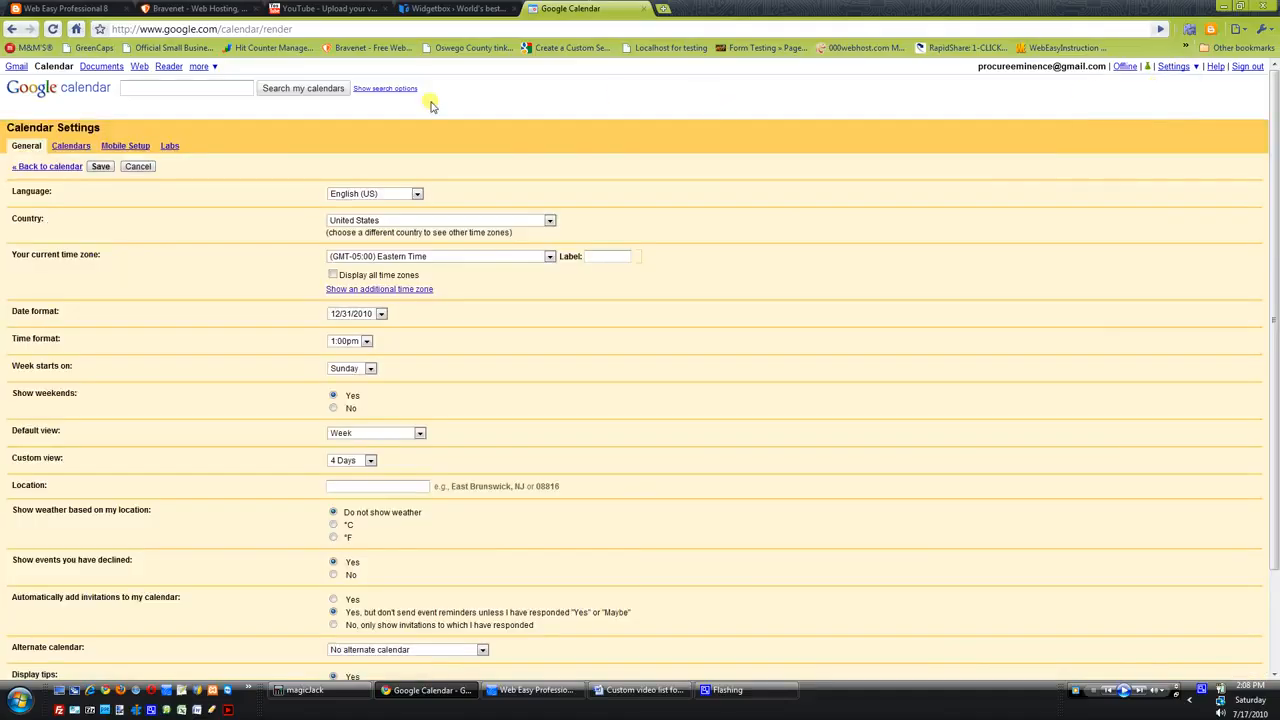
left_click(70, 148)
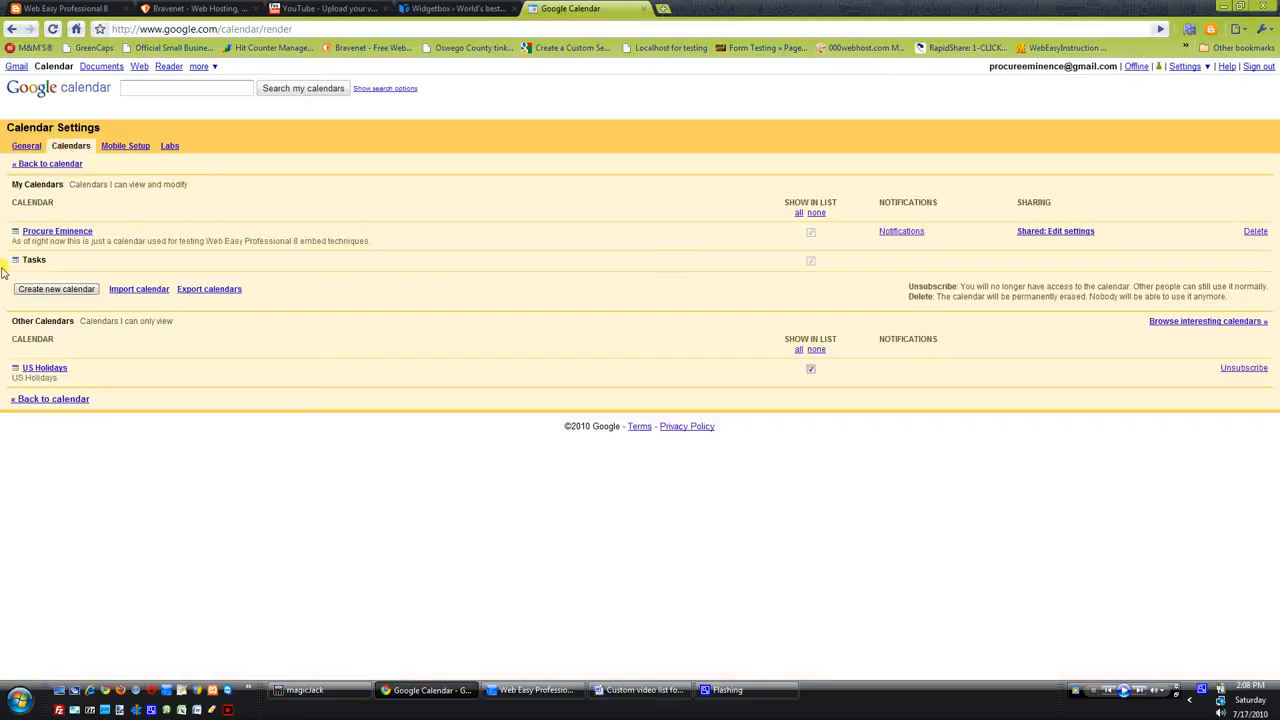
left_click(75, 238)
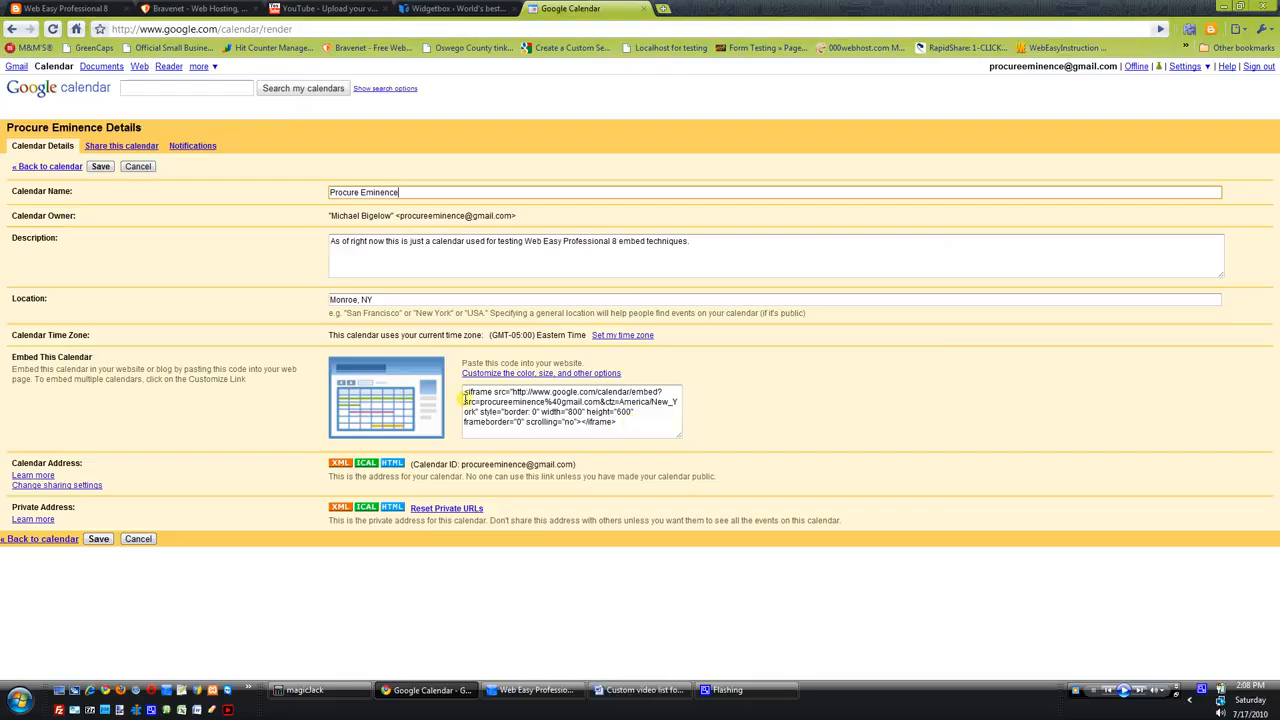
left_click(526, 375)
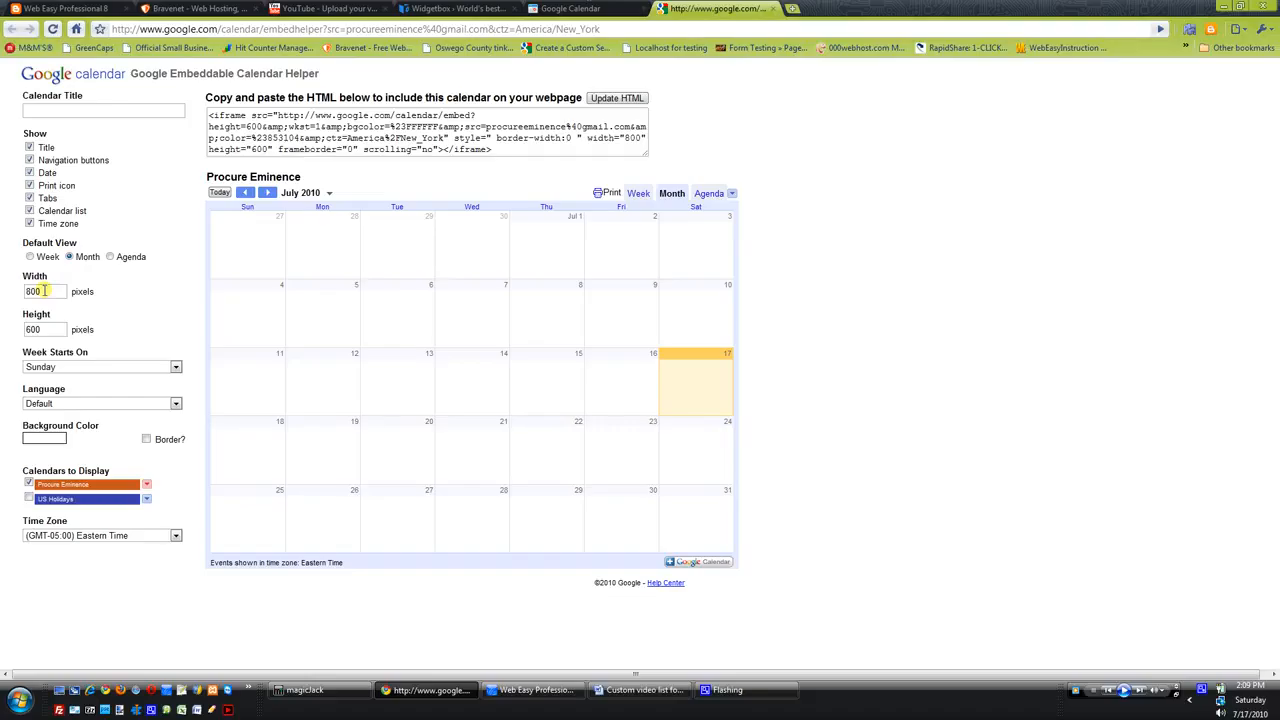
- Set the embedded calendar's width to 400 pixels and its height to 200 pixels
left_click(44, 291)
left_click_drag(41, 291, 16, 291)
type("4")
left_click_drag(44, 329, 14, 340)
type("300")
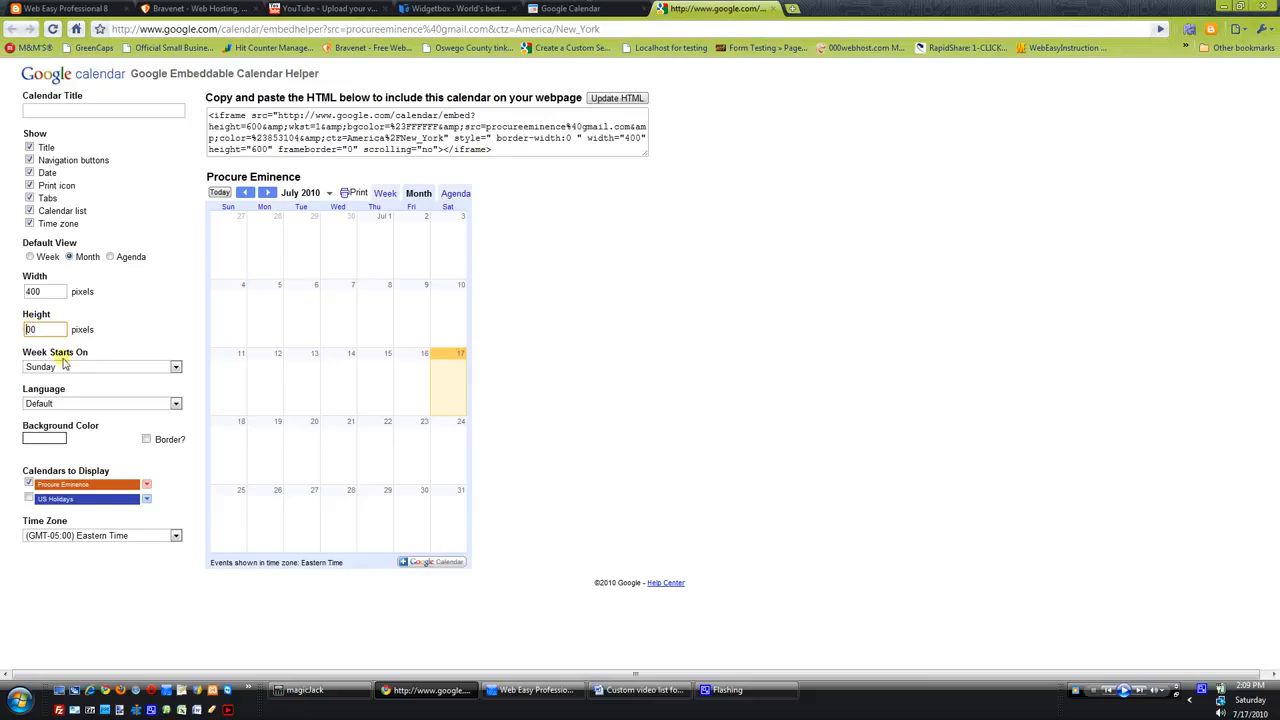
left_click(127, 329)
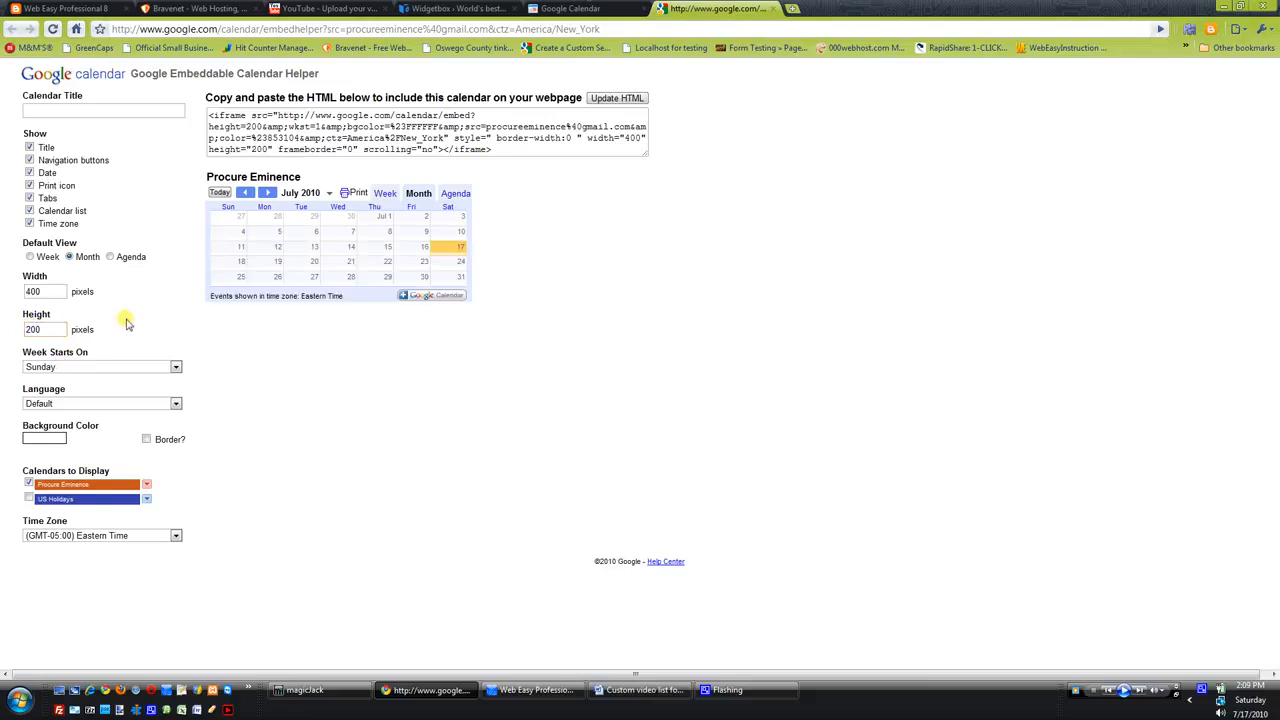
- Update the calendar's embed HTML and copy the entire iframe code
left_click(617, 99)
left_click(493, 149)
left_click_drag(493, 149, 189, 110)
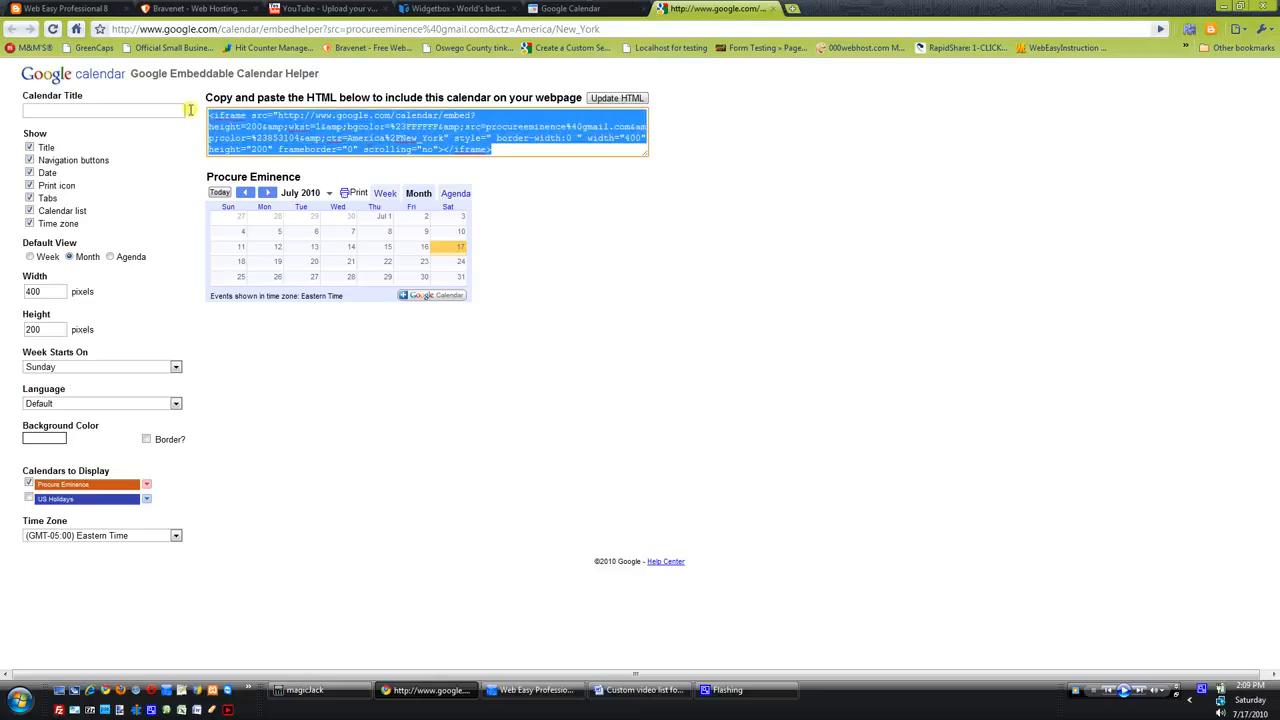
right_click(296, 128)
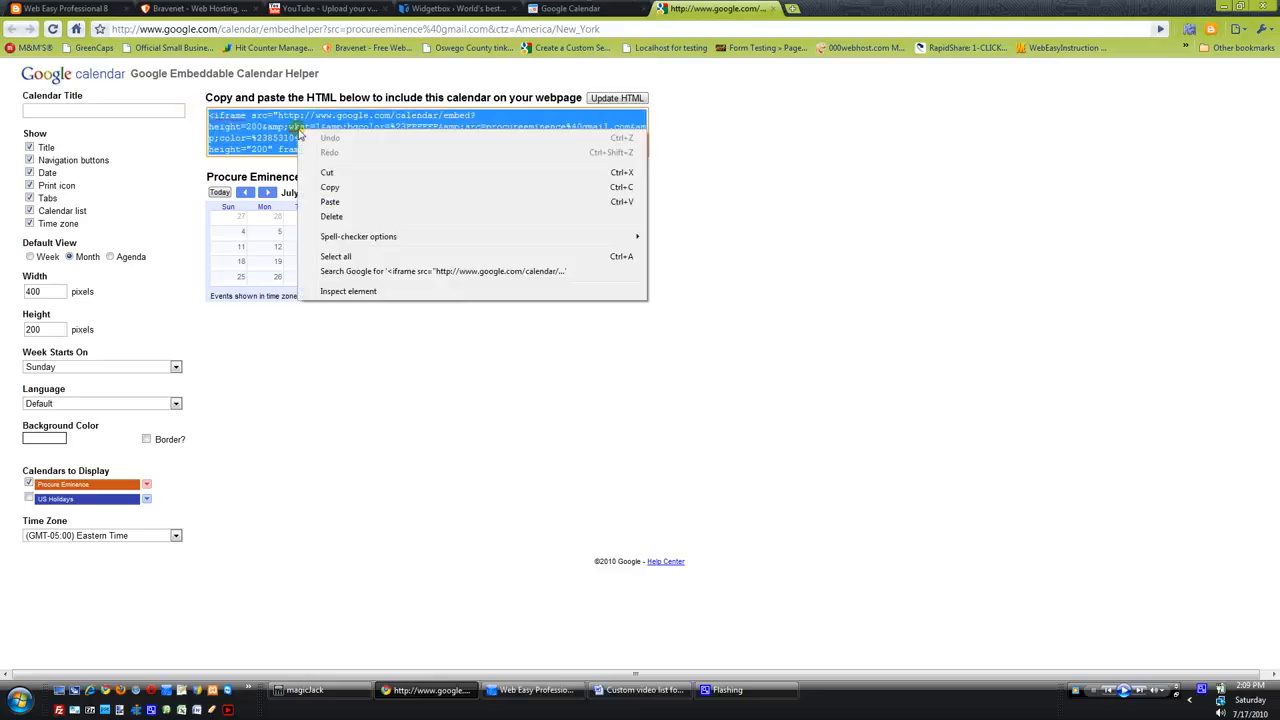
left_click(349, 187)
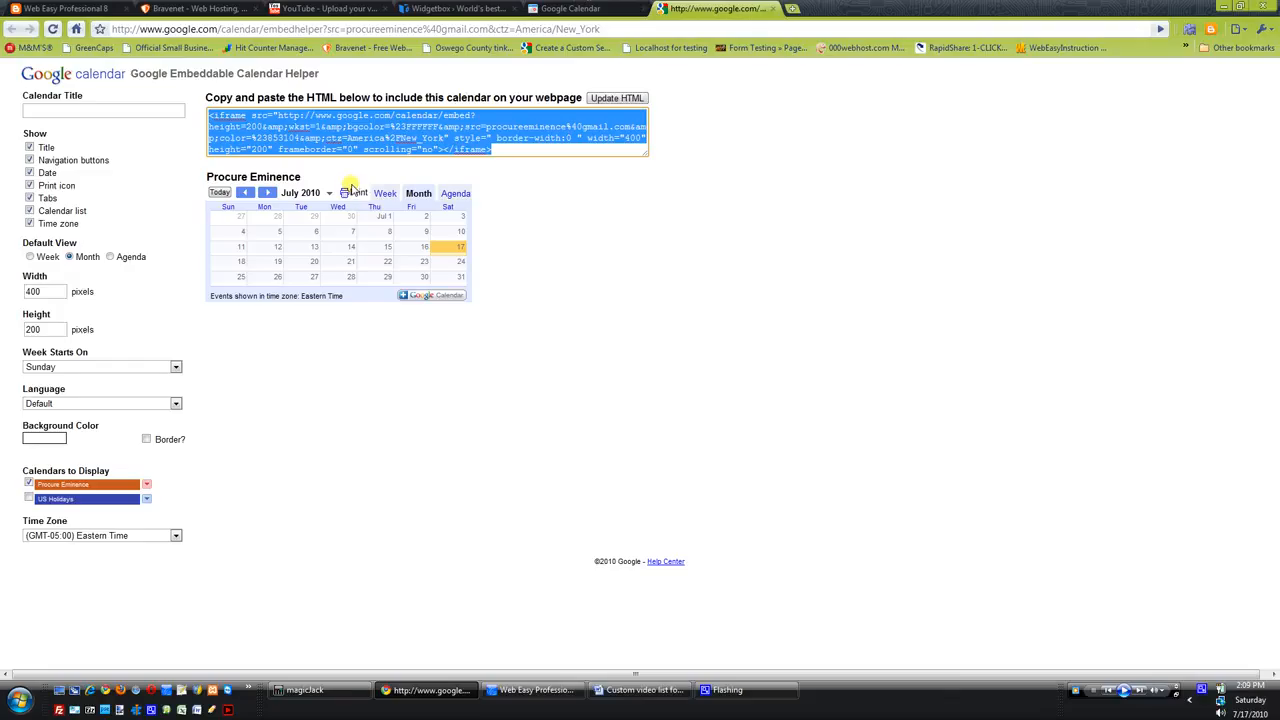
- Switch to Web Easy Professional and insert an HTML code fragment with the copied iframe code, placing it over the Company Profile text
left_click(520, 695)
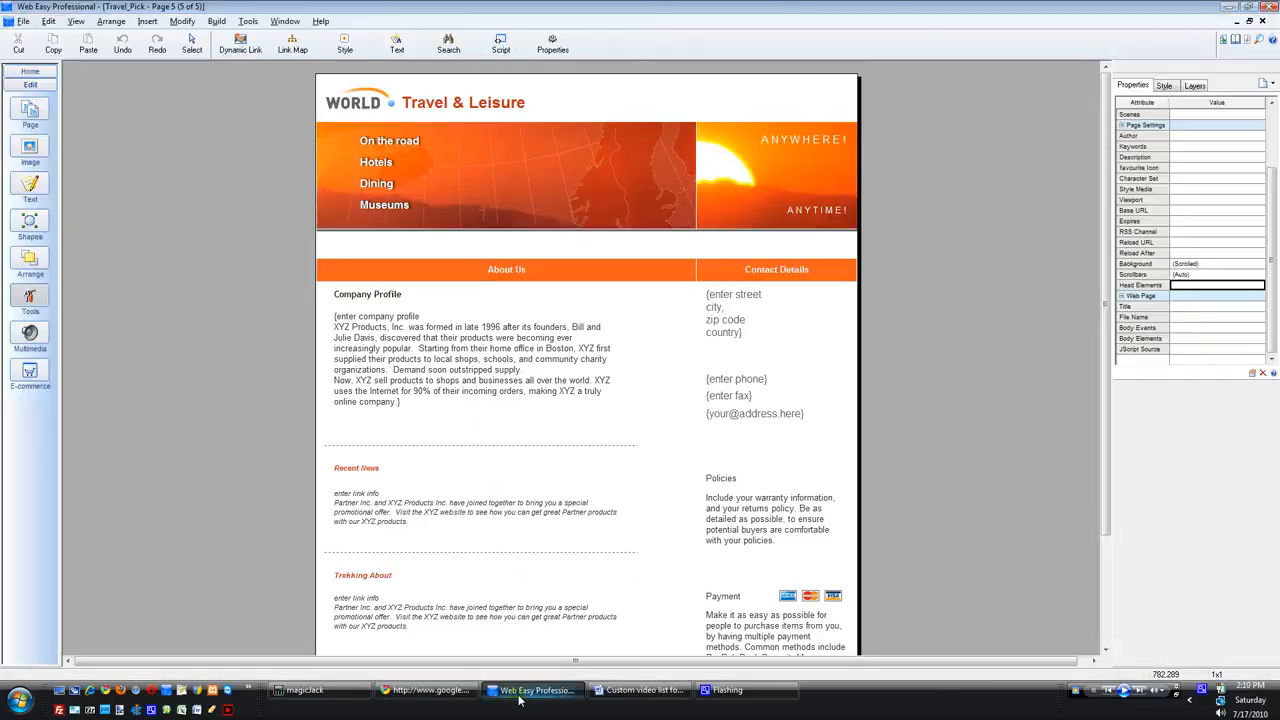
left_click(148, 21)
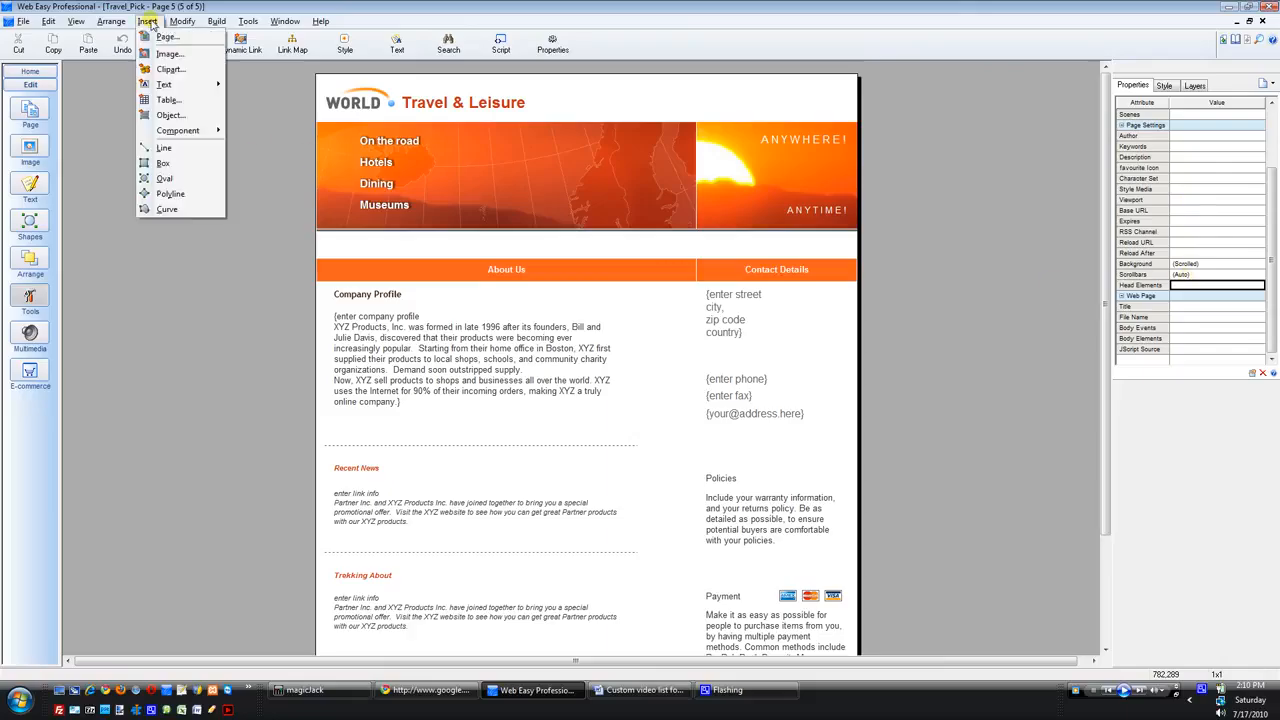
mouse_move(178, 140)
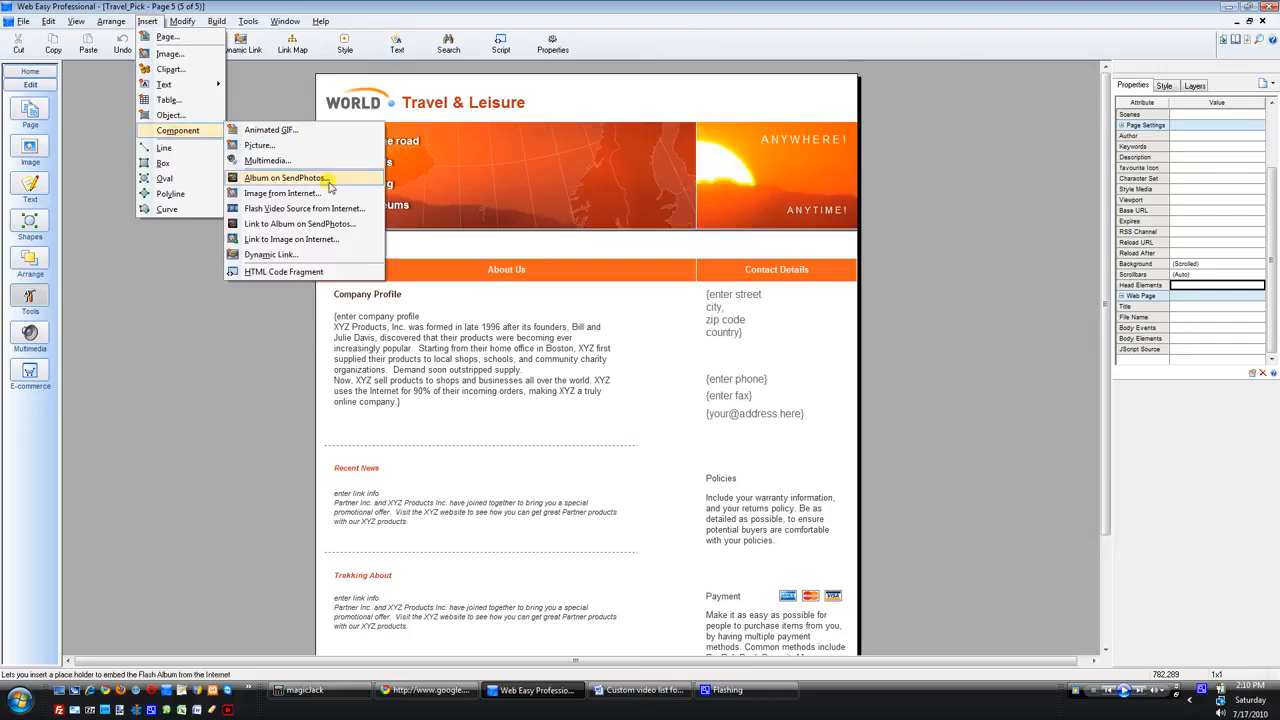
left_click(316, 280)
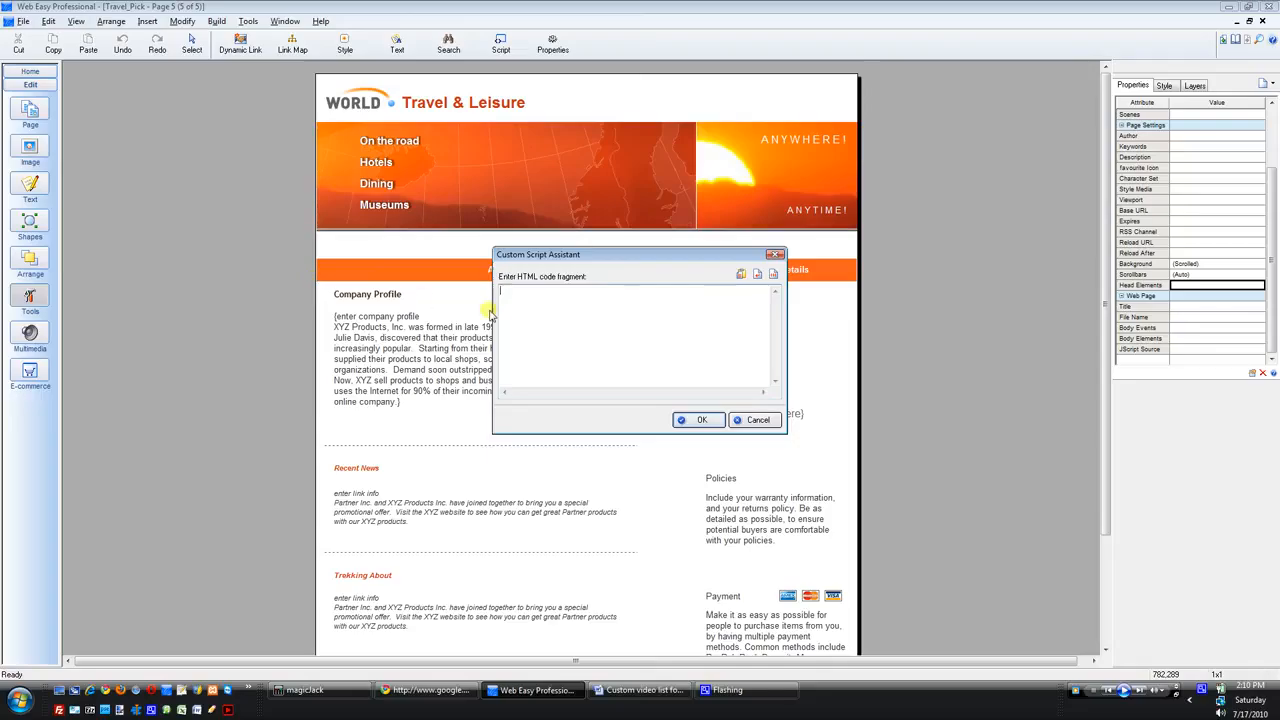
right_click(523, 296)
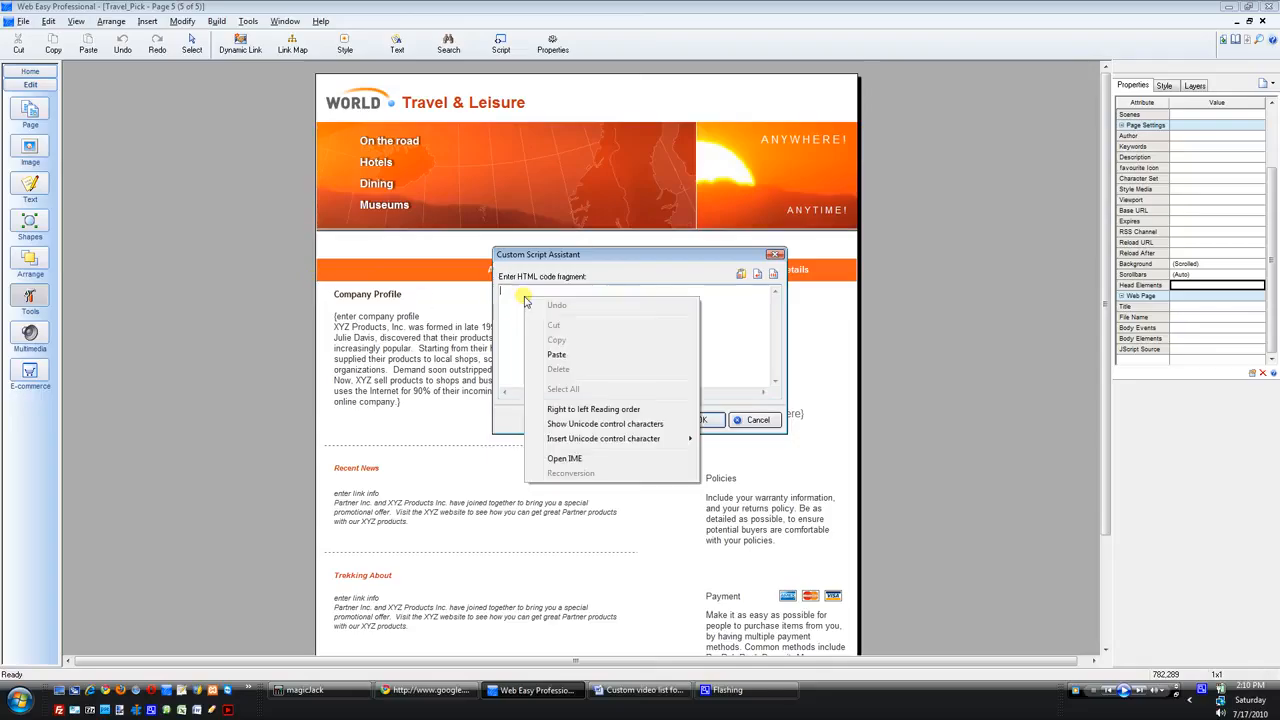
left_click(564, 356)
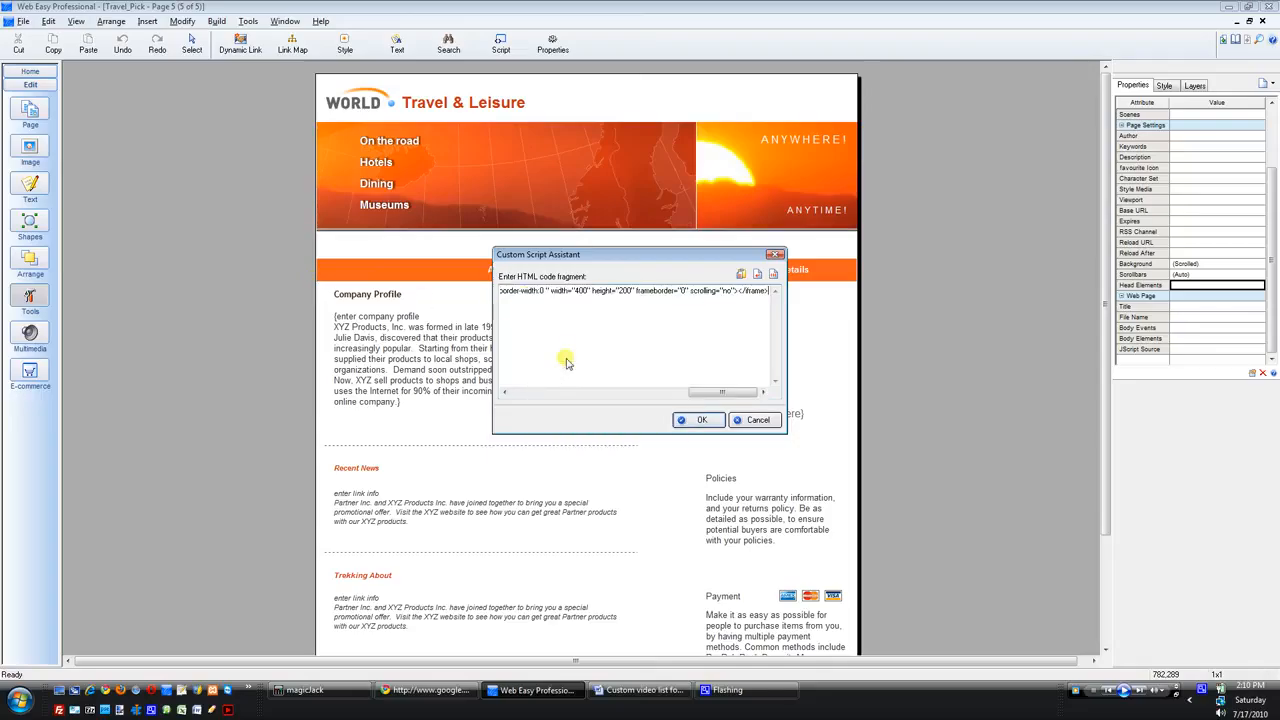
left_click(688, 421)
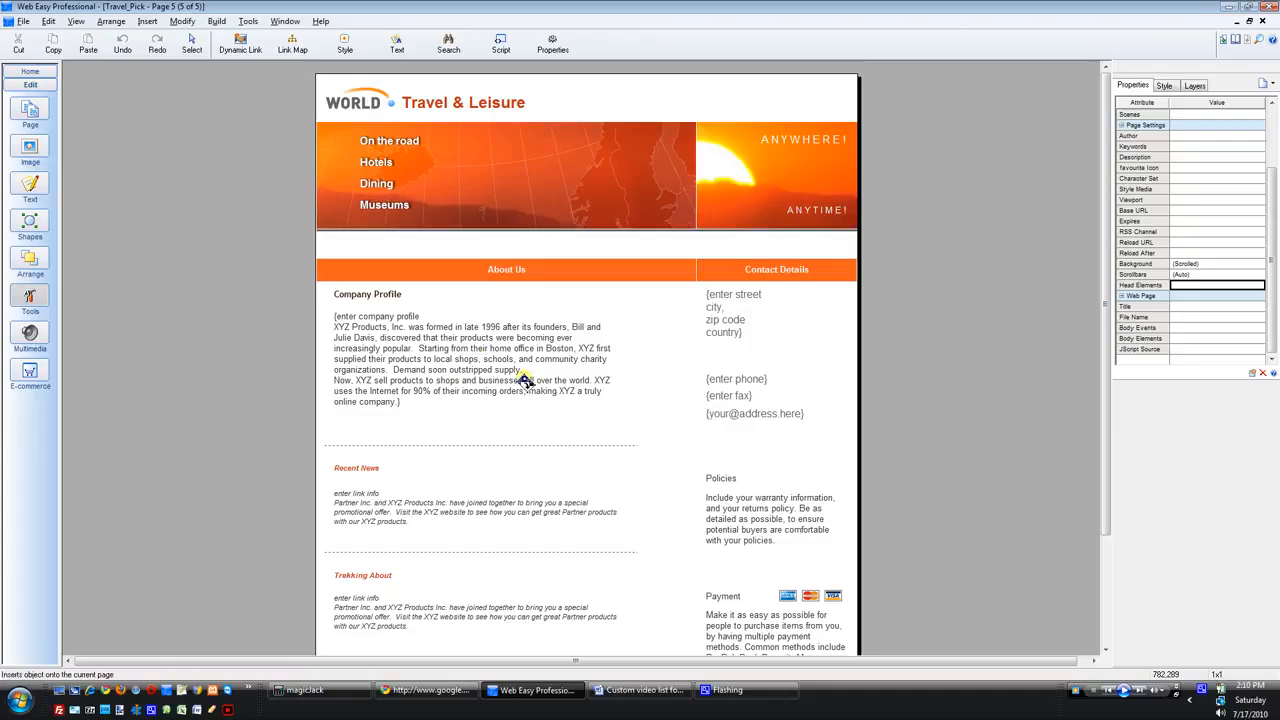
left_click(437, 333)
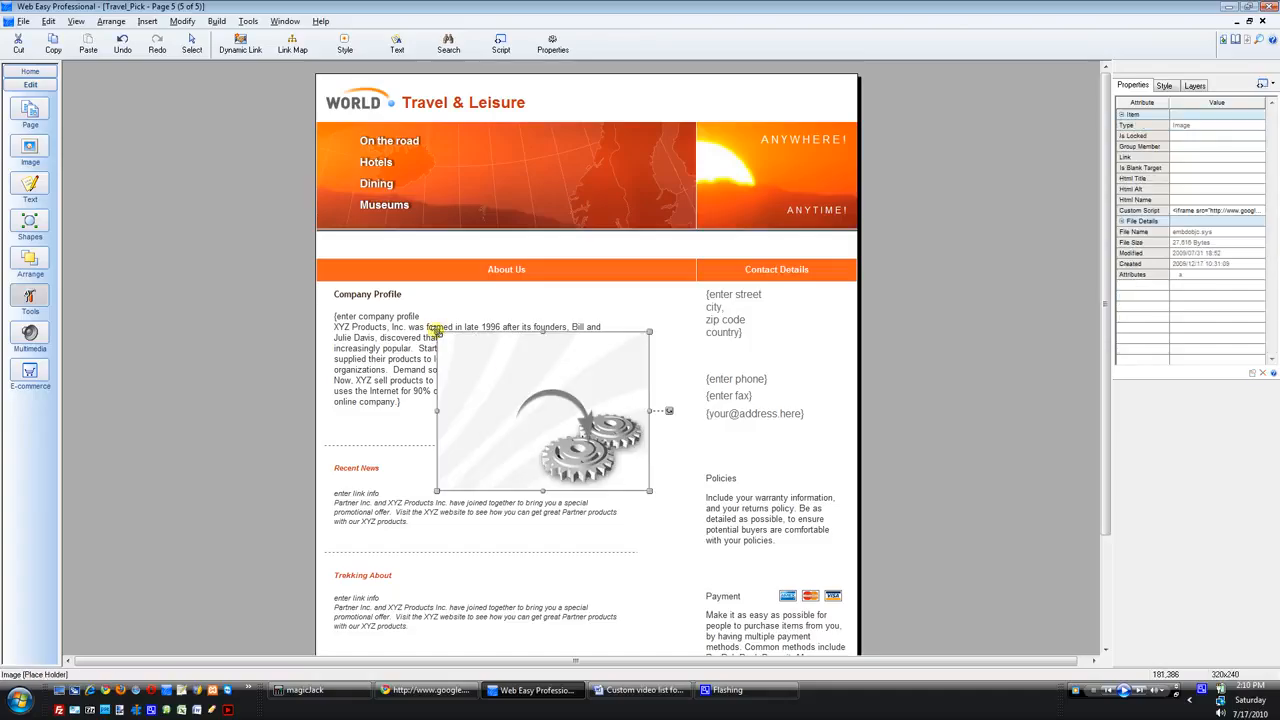
- Try several positions for the calendar placeholder around the Company Profile text, ending at about x 248, y 312
left_click_drag(535, 388, 511, 332)
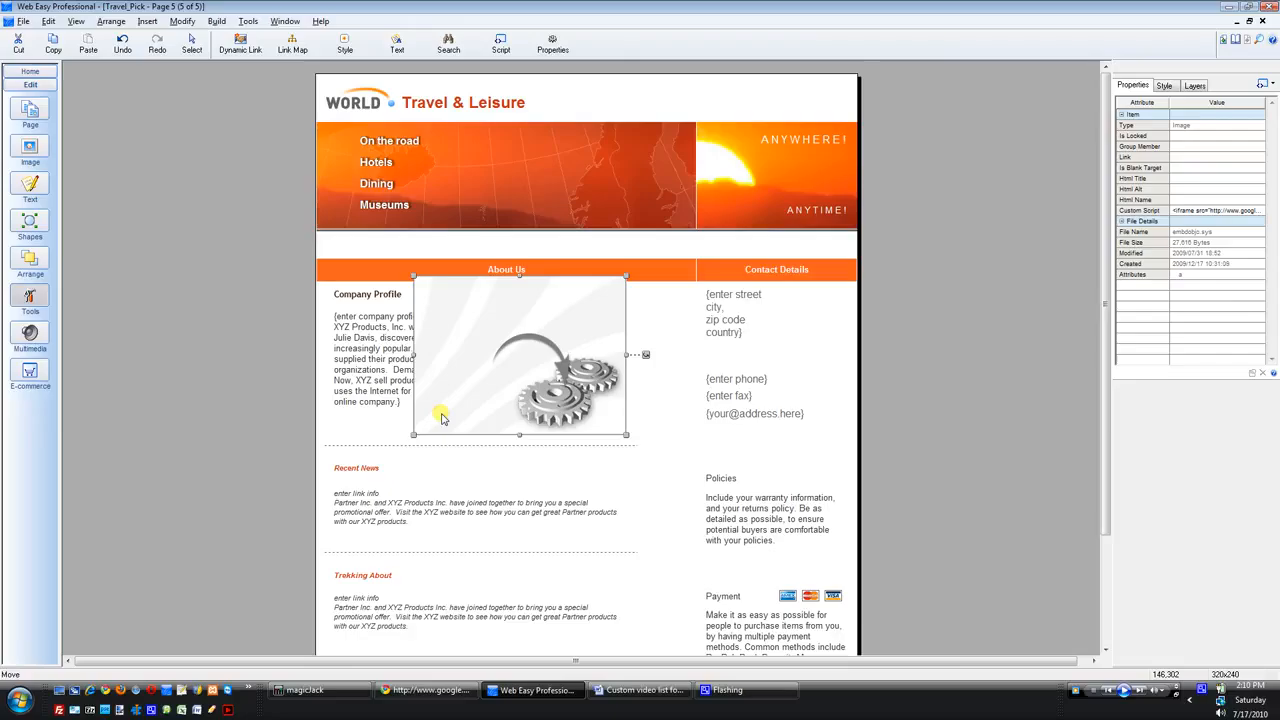
left_click_drag(566, 350, 574, 320)
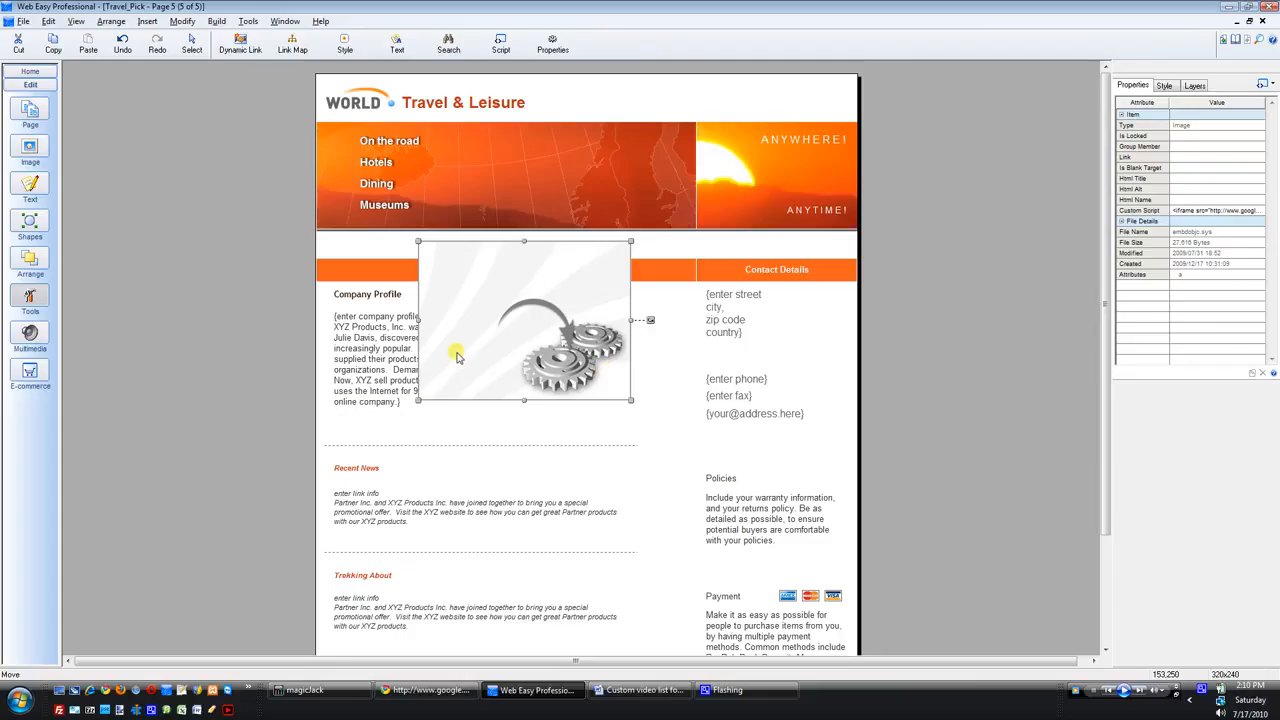
left_click_drag(491, 320, 557, 366)
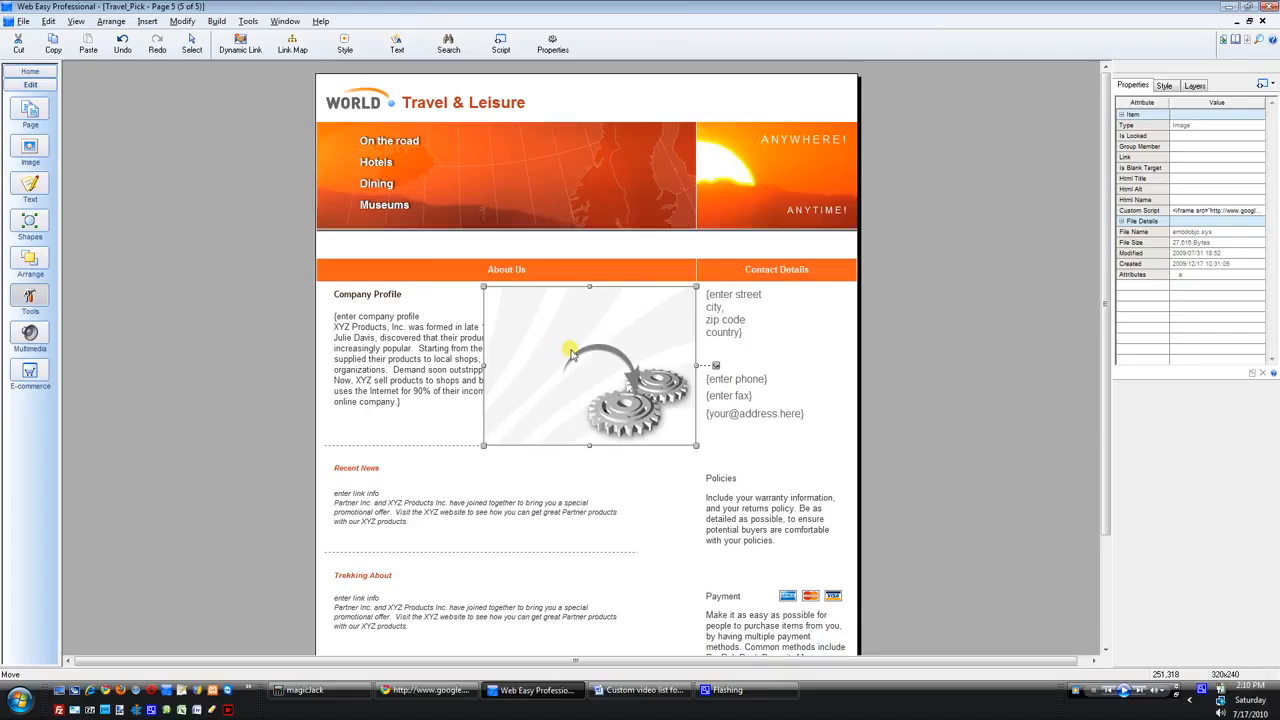
left_click_drag(620, 346, 560, 348)
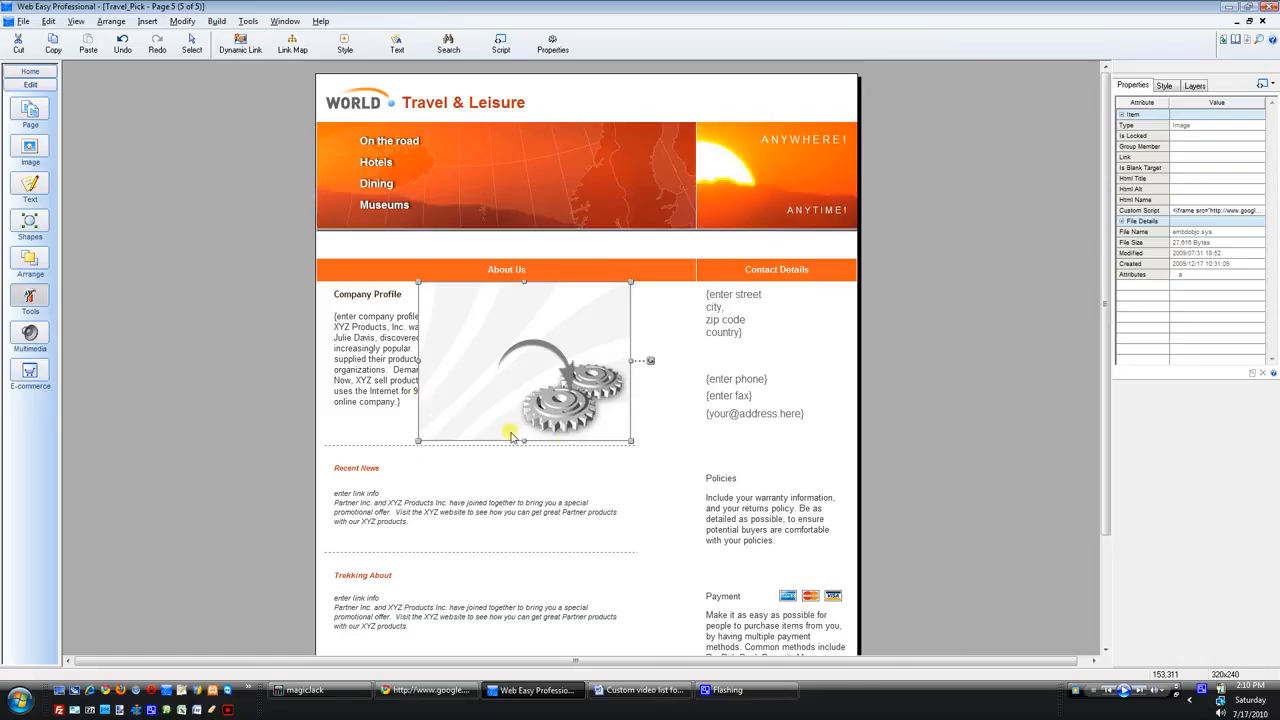
left_click_drag(603, 386, 665, 387)
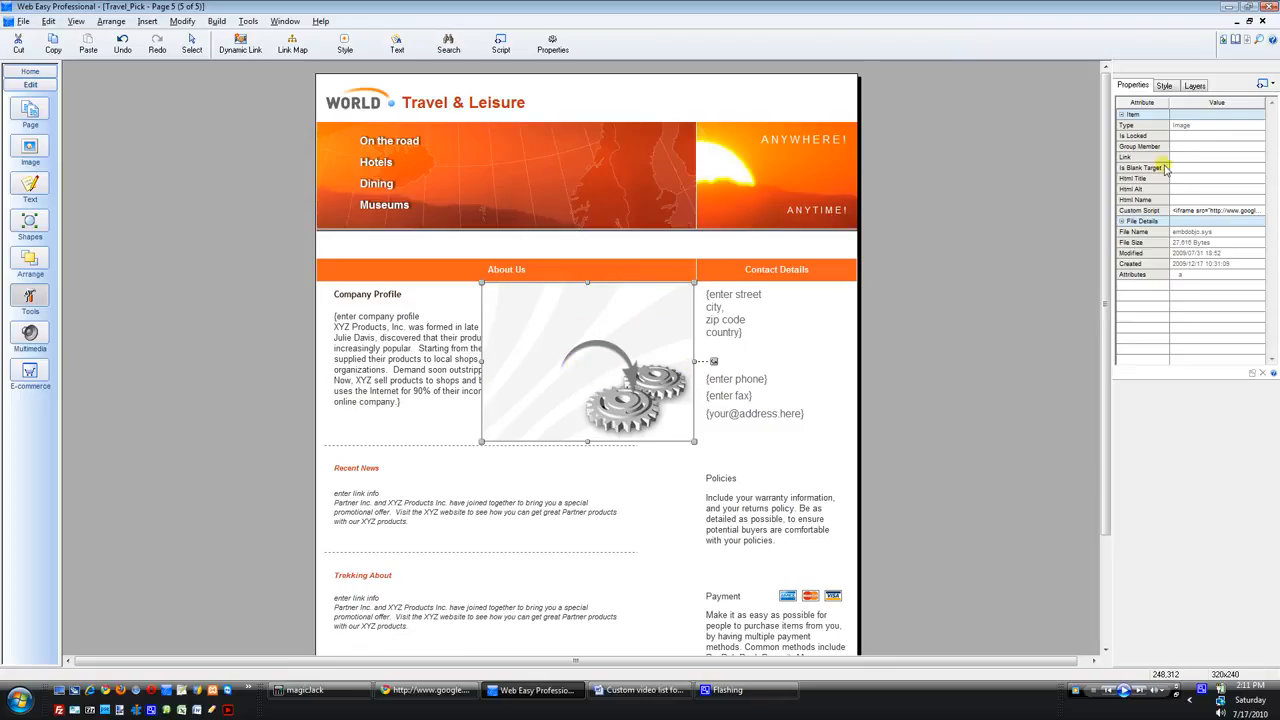
- Resize the calendar placeholder to the embed code's 400 by 200 pixels and move it to about x 121, y 314
left_click(1166, 86)
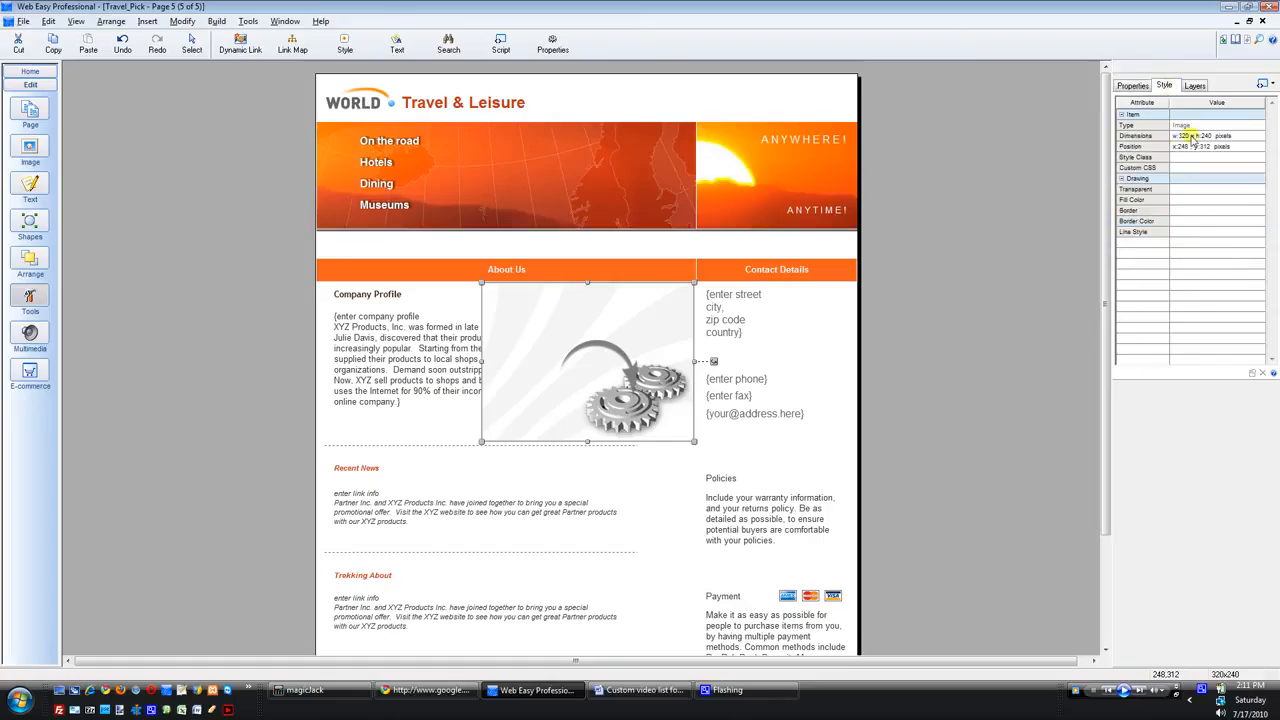
double_click(1191, 137)
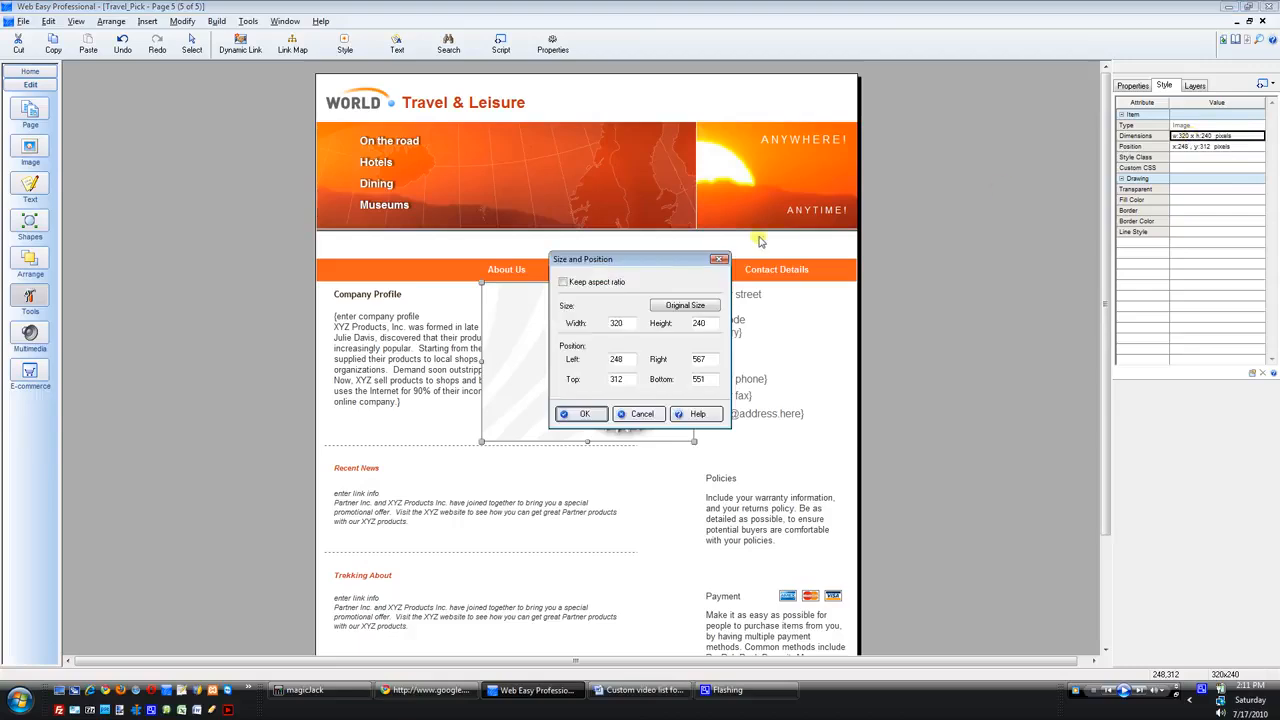
left_click_drag(679, 258, 876, 188)
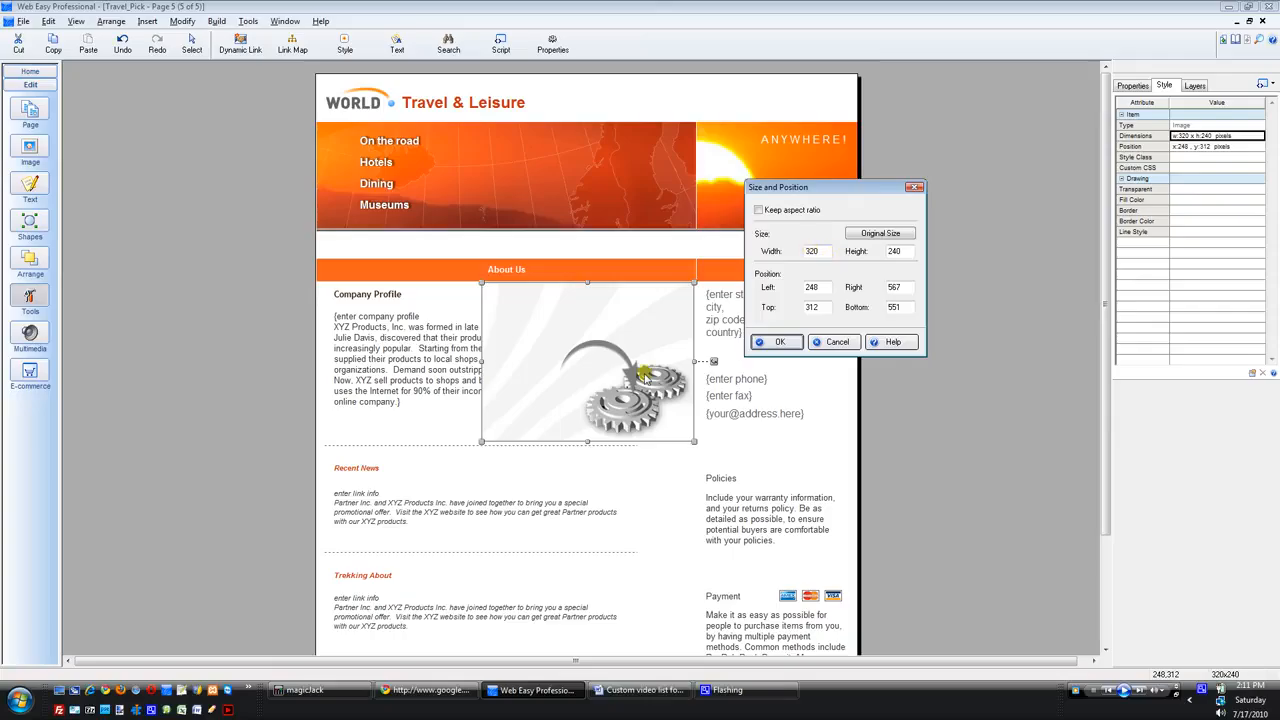
left_click(421, 692)
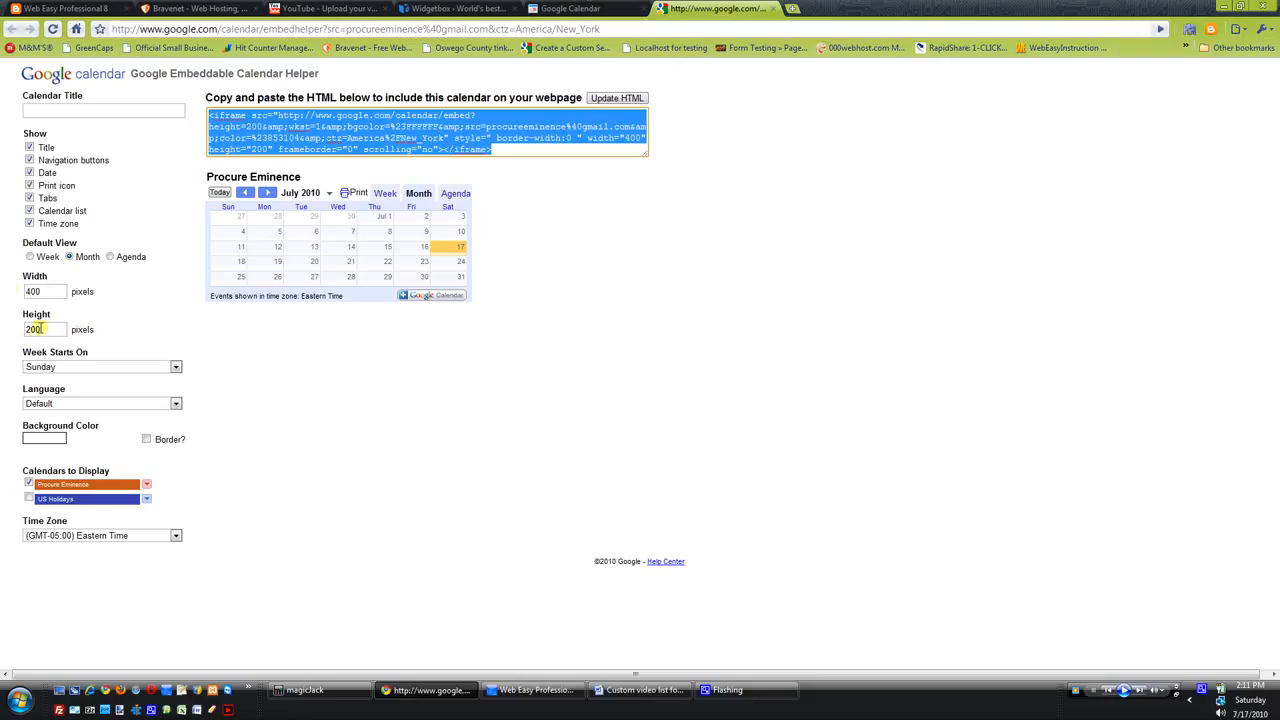
left_click(534, 691)
left_click_drag(826, 251, 782, 256)
type("400")
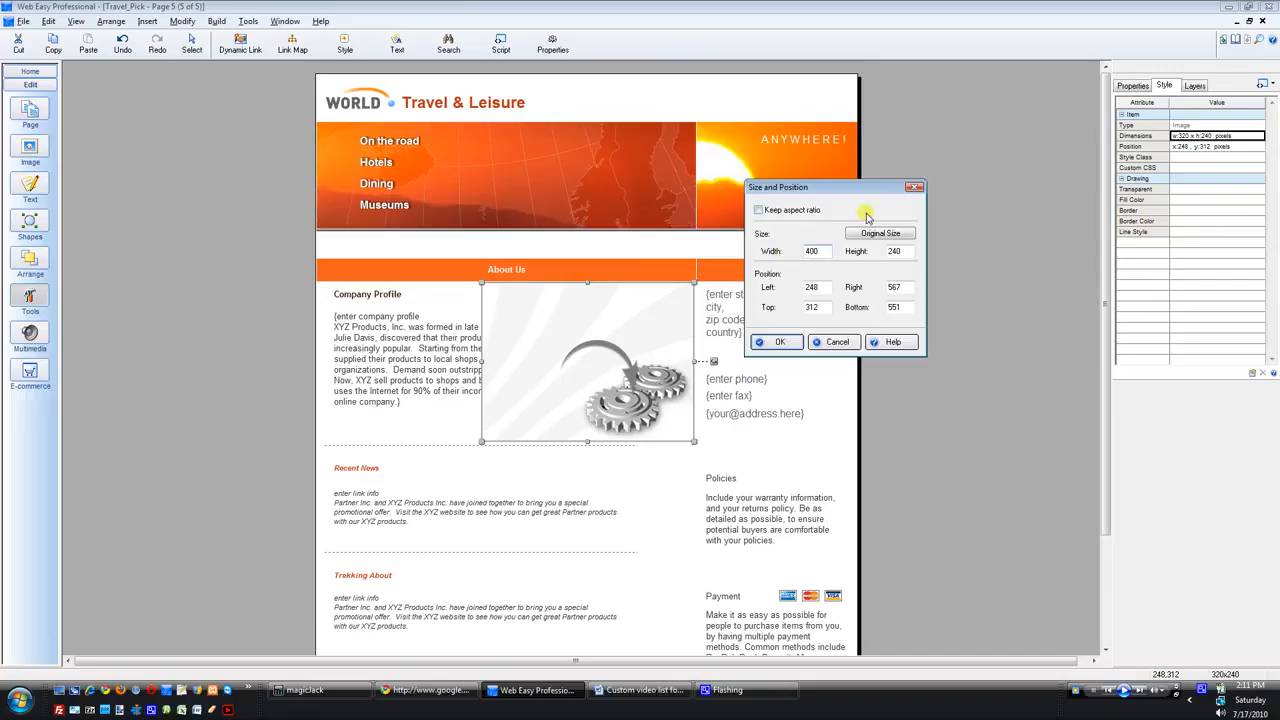
double_click(893, 251)
left_click(759, 211)
left_click(805, 252)
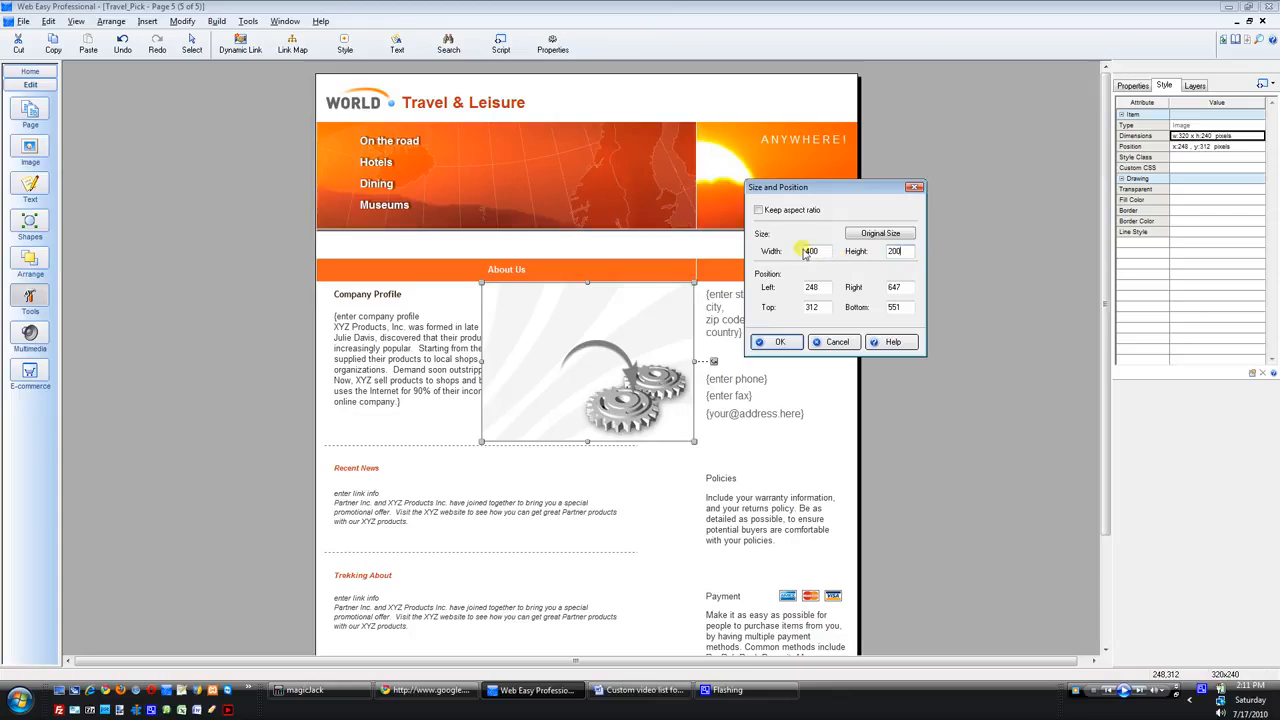
left_click(897, 251)
left_click(779, 343)
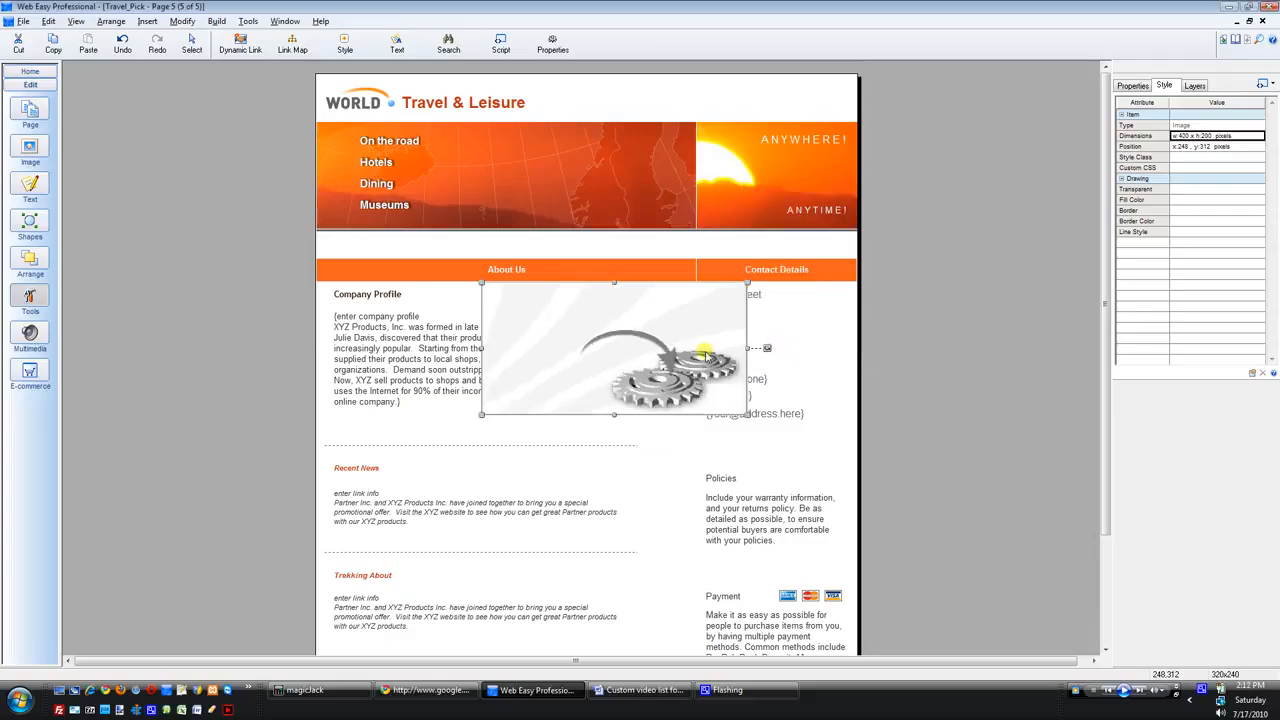
left_click_drag(695, 355, 612, 350)
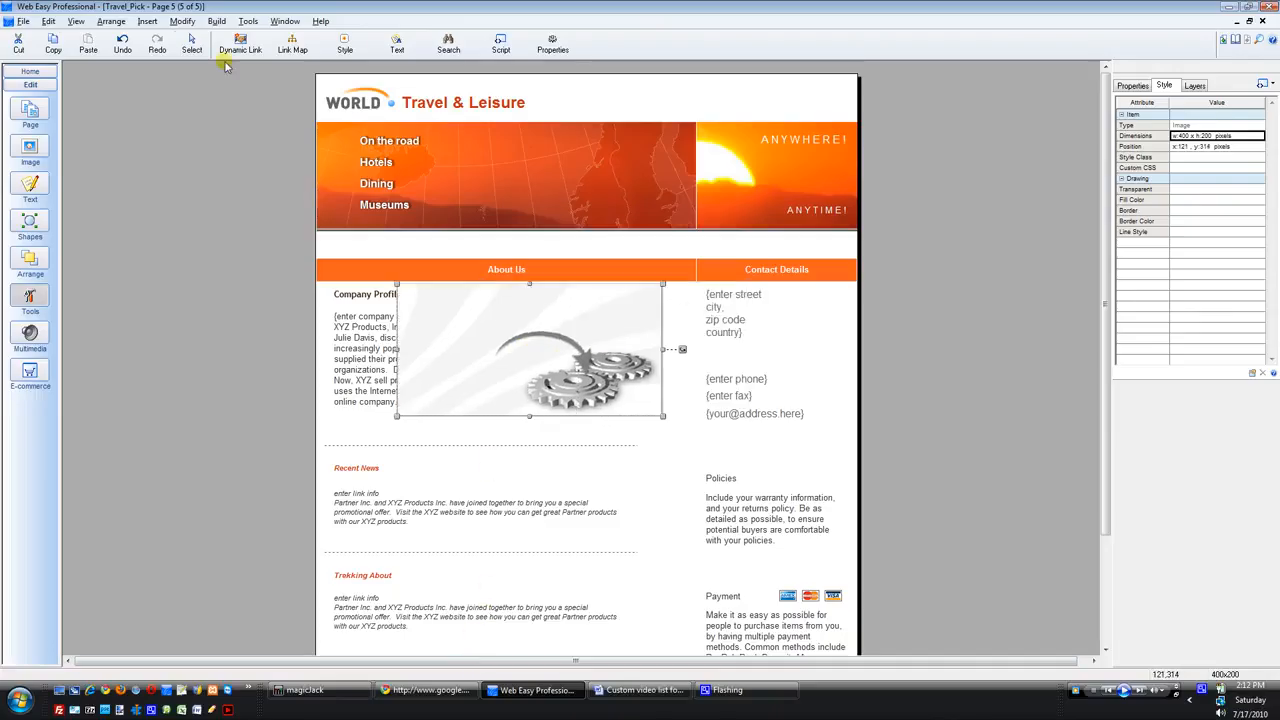
- Preview the page in the browser to check the embedded calendar, and close the preview
left_click(217, 21)
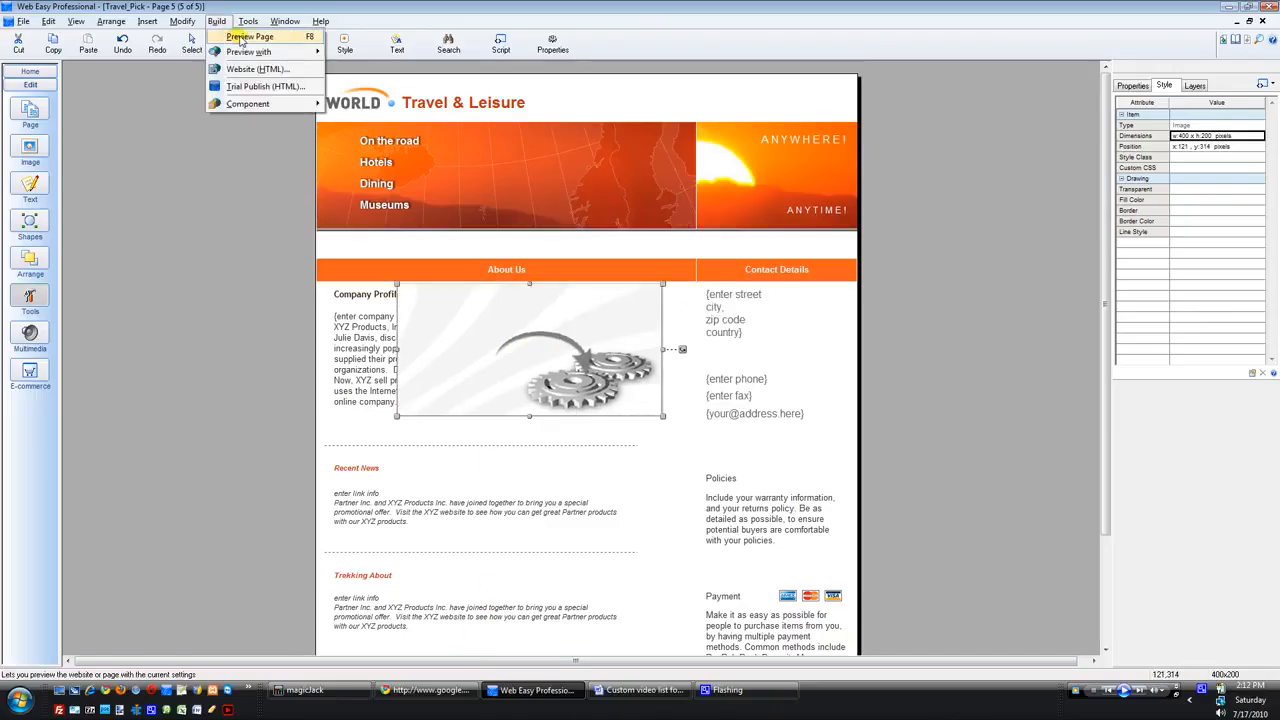
left_click(240, 37)
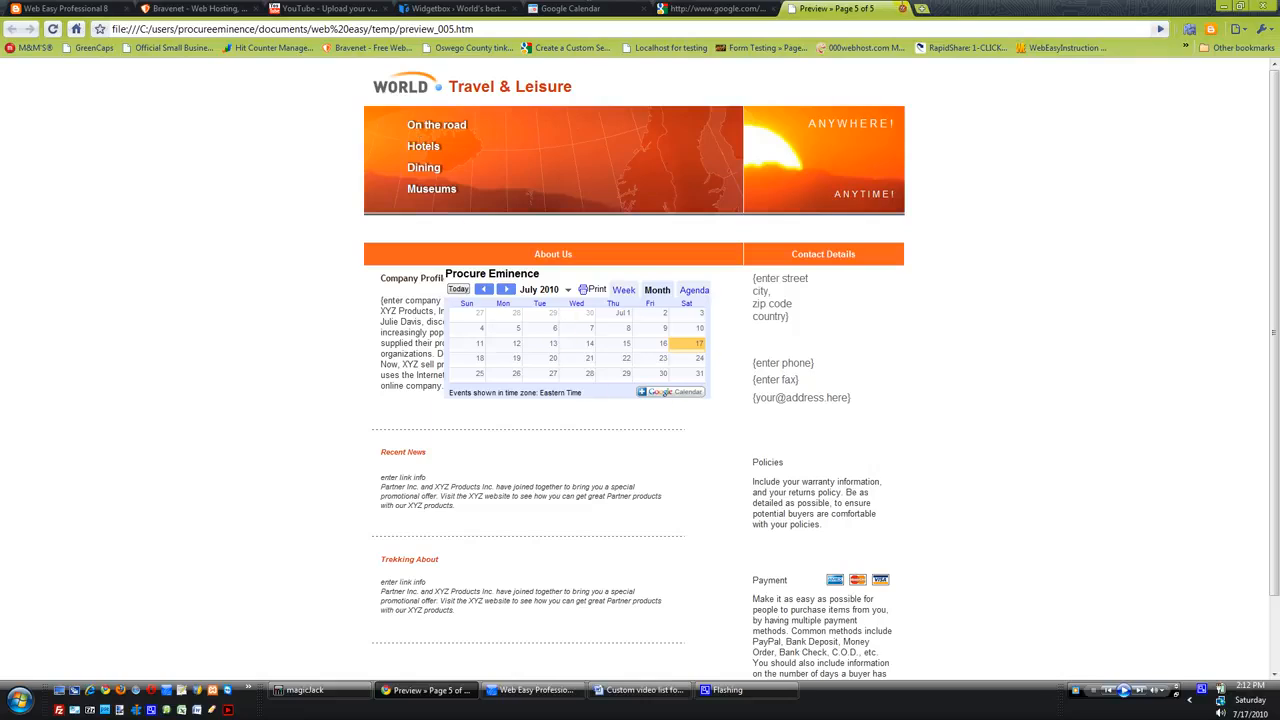
left_click(715, 9)
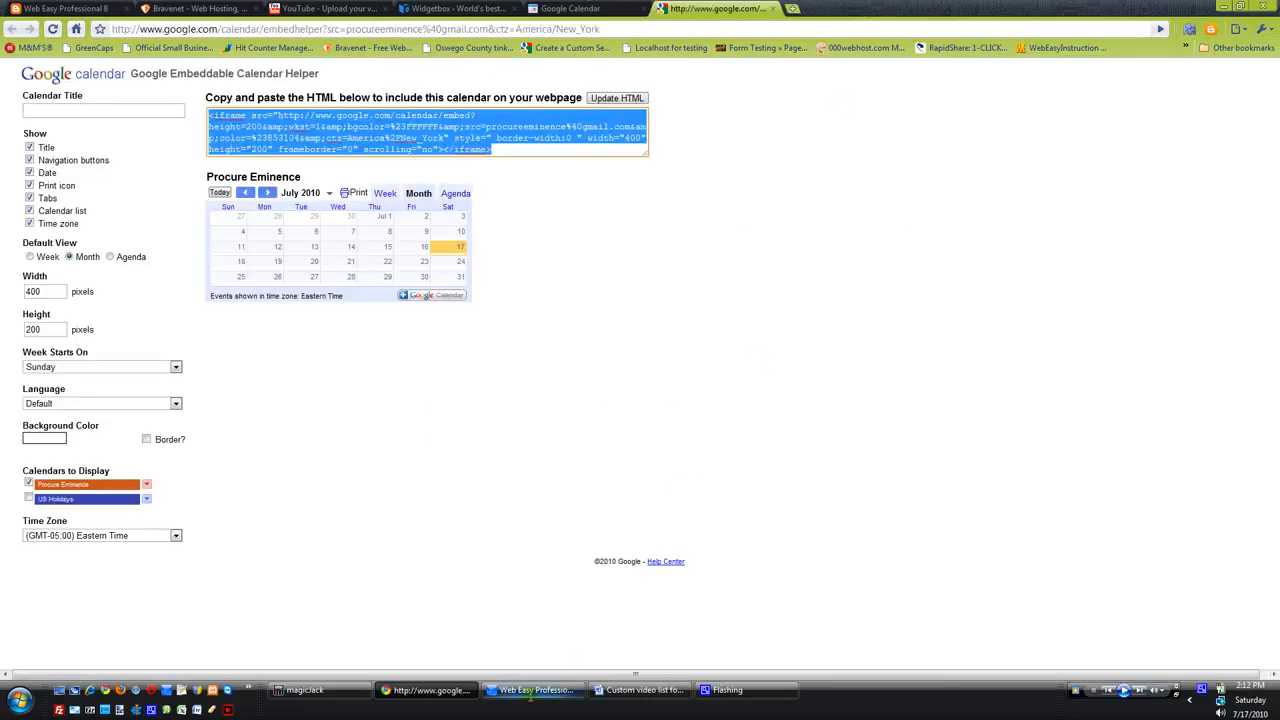
- Return to Web Easy Professional and move the calendar placeholder below the company profile, to about x 69, y 558
left_click(533, 690)
left_click_drag(523, 358, 524, 480)
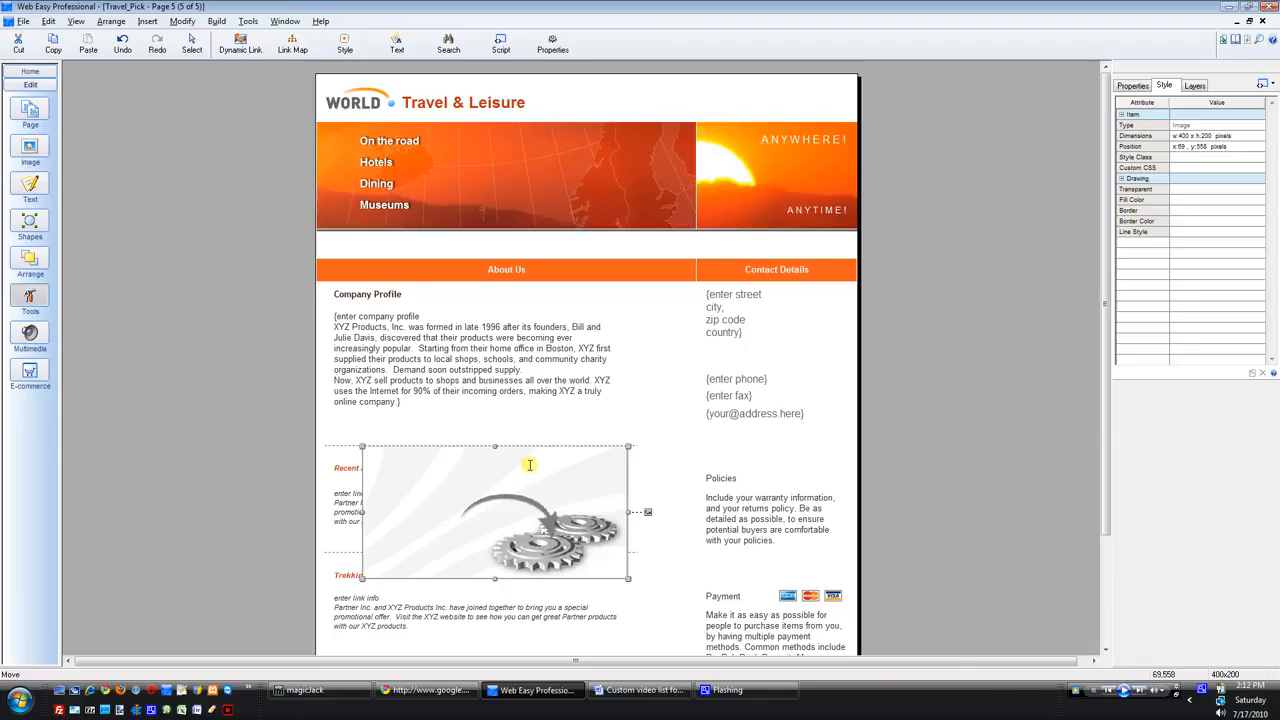